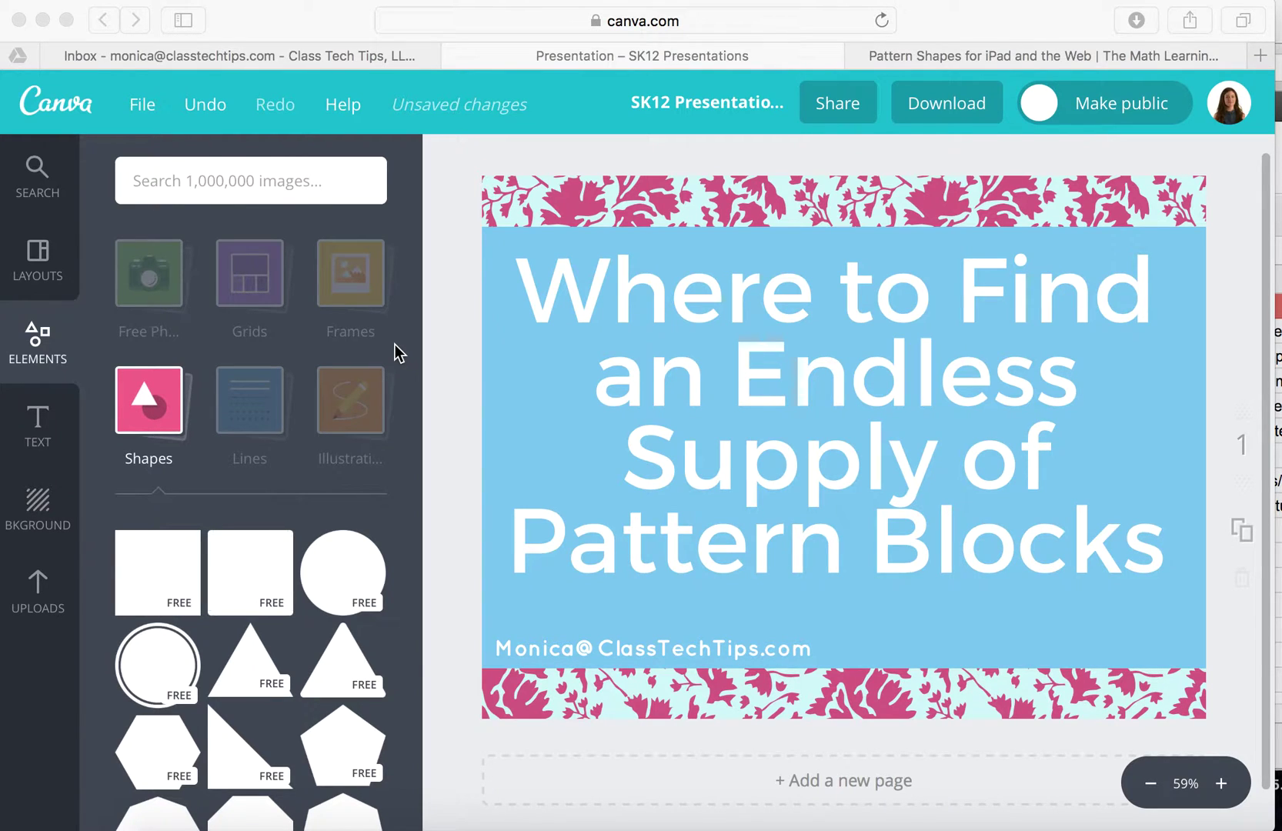
- Switch to the Pattern Shapes tab and launch the web app on a blank canvas
{"action": "left_click", "coordinate": [973, 58]}
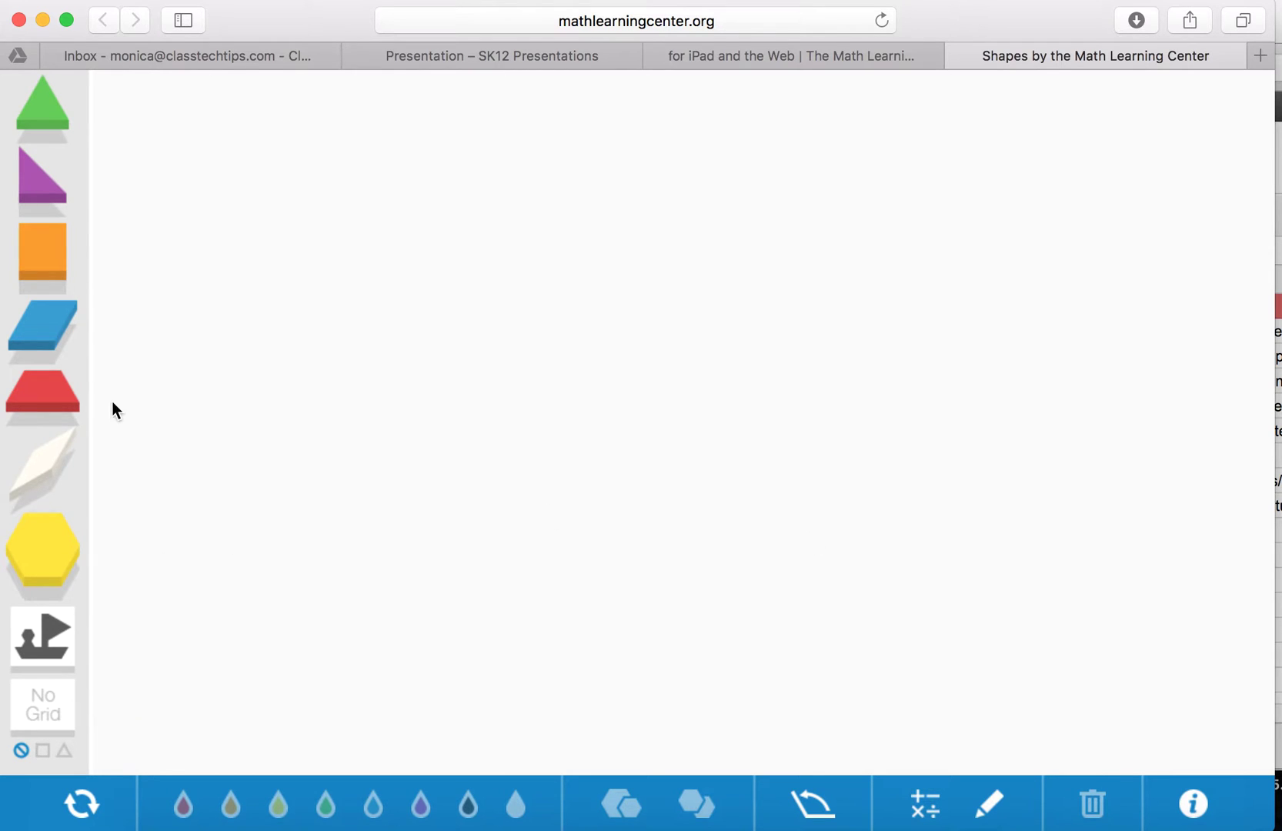
- Cycle through the grid options and settle on a triangle grid
{"action": "left_click", "coordinate": [44, 704]}
{"action": "left_click", "coordinate": [45, 705]}
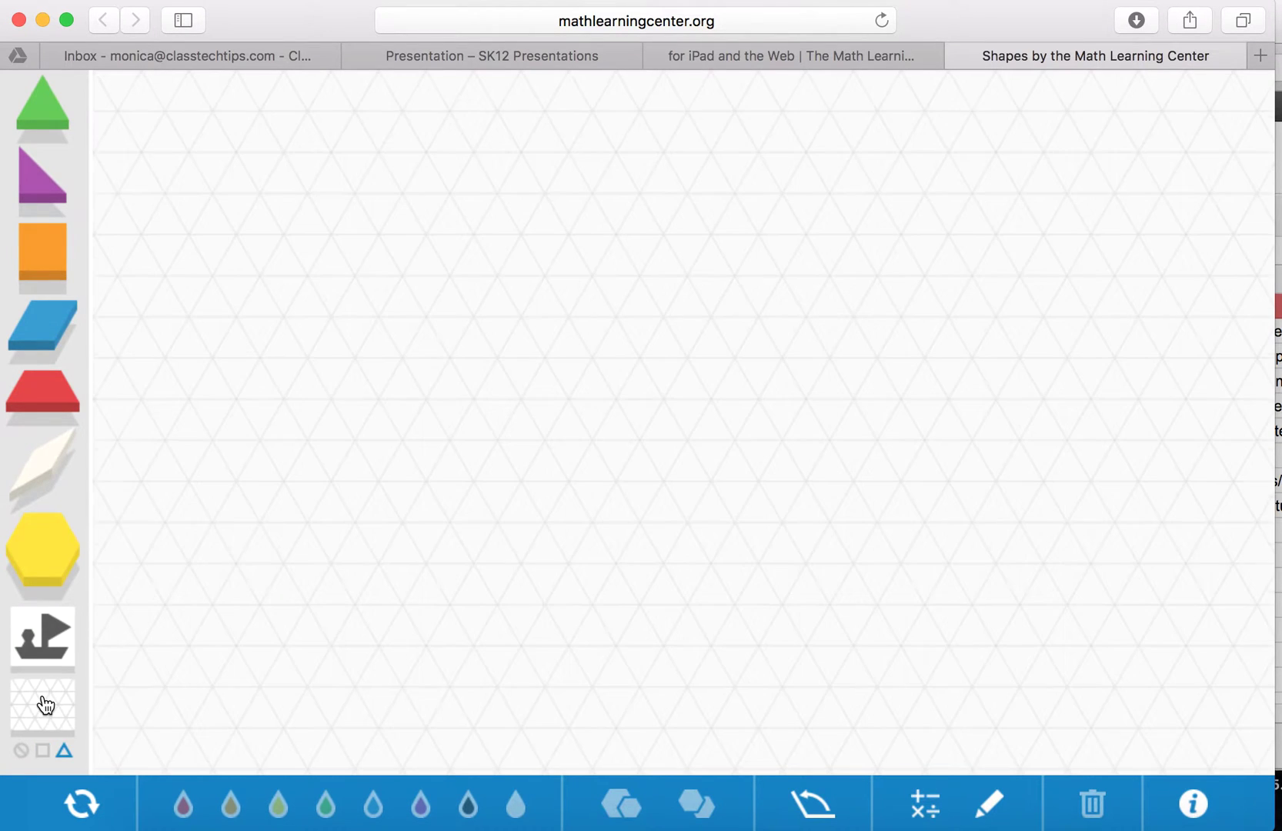
{"action": "left_click", "coordinate": [46, 705]}
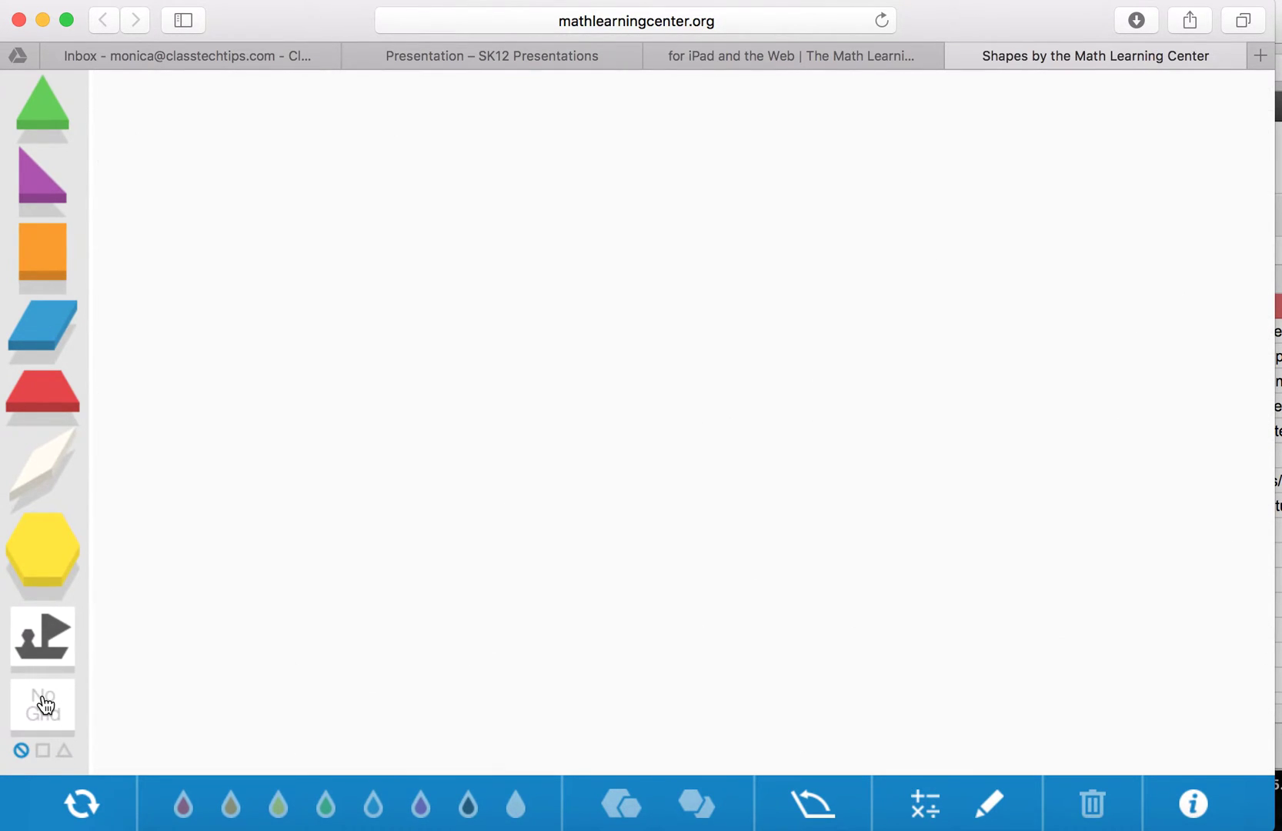
{"action": "left_click", "coordinate": [46, 705]}
{"action": "left_click", "coordinate": [45, 705]}
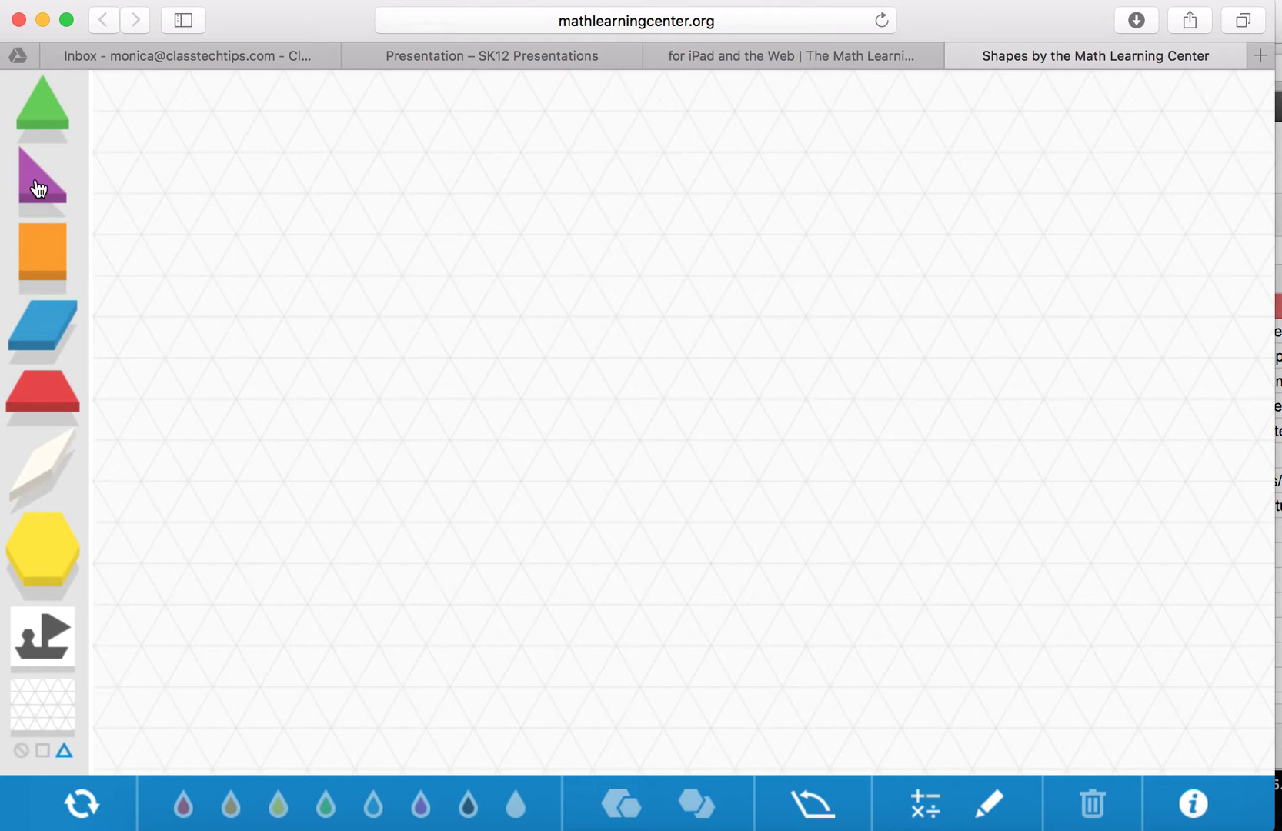
- Place a yellow hexagon, rotated clockwise, plus a blue parallelogram and an orange square
{"action": "left_click_drag", "start_coordinate": [86, 559], "coordinate": [416, 367]}
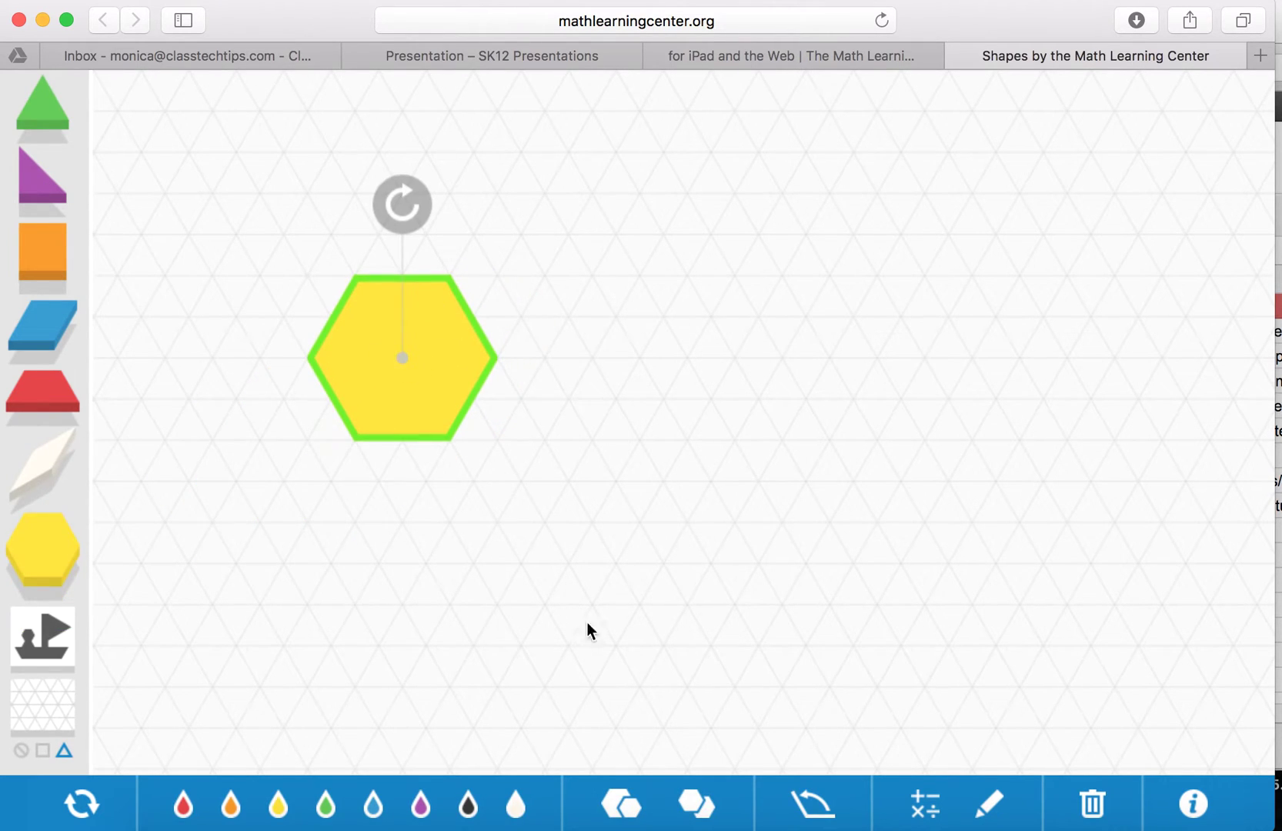
{"action": "left_click_drag", "start_coordinate": [413, 224], "coordinate": [534, 309]}
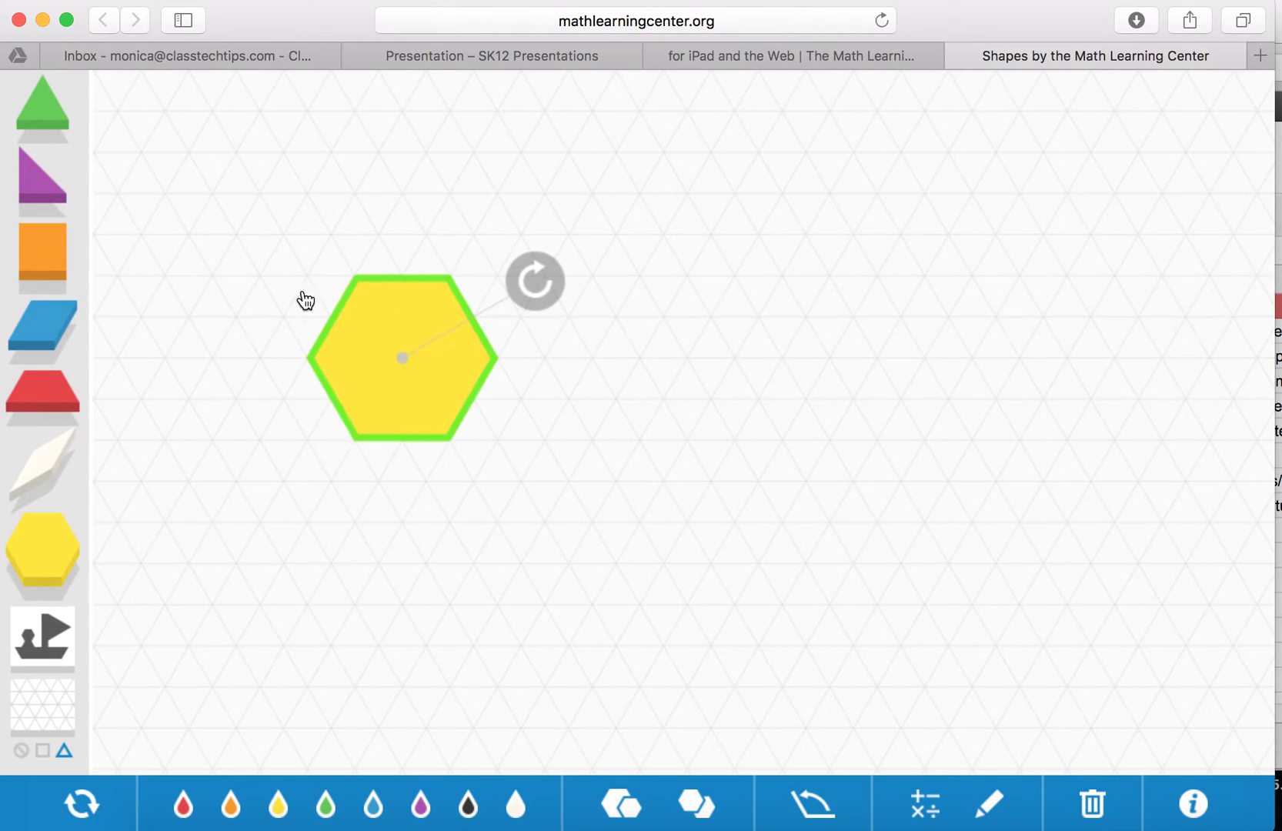
{"action": "left_click_drag", "start_coordinate": [35, 323], "coordinate": [287, 315]}
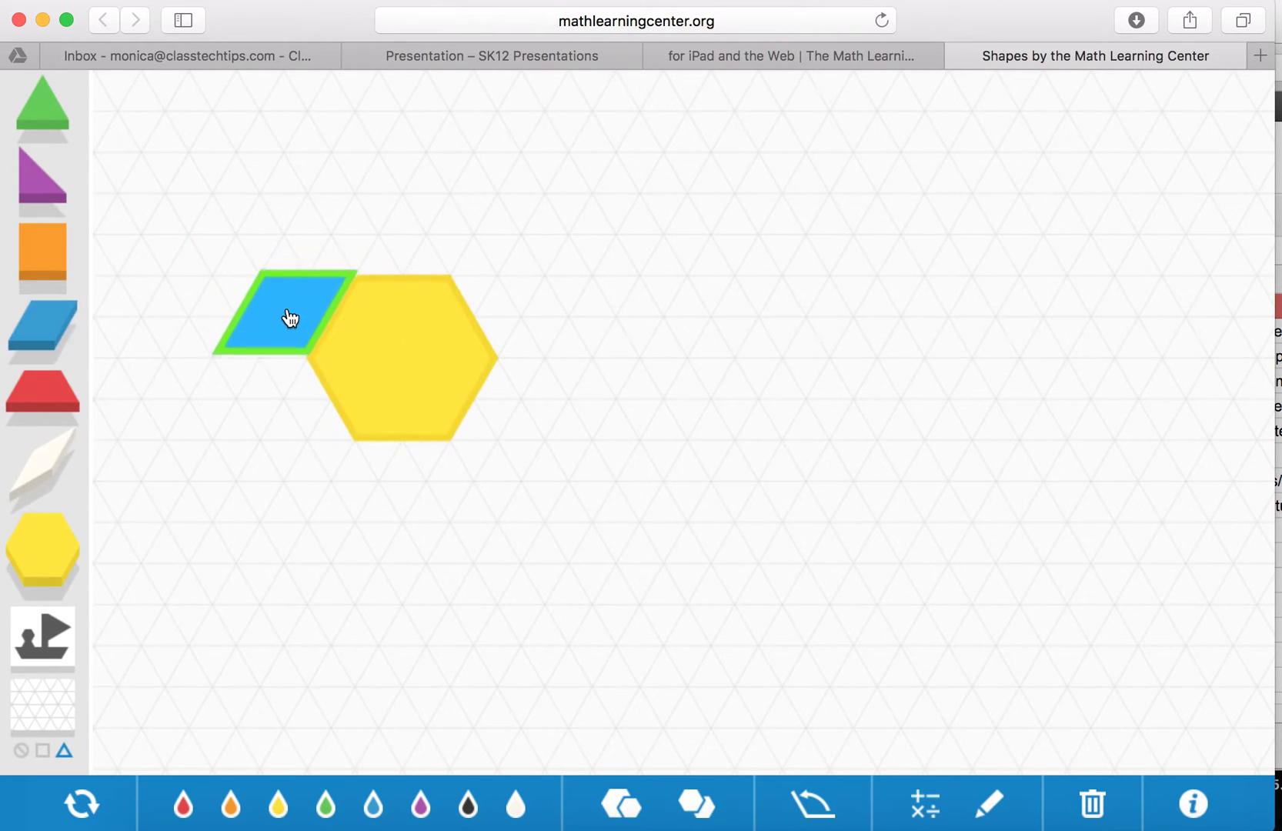
{"action": "left_click_drag", "start_coordinate": [43, 264], "coordinate": [409, 233]}
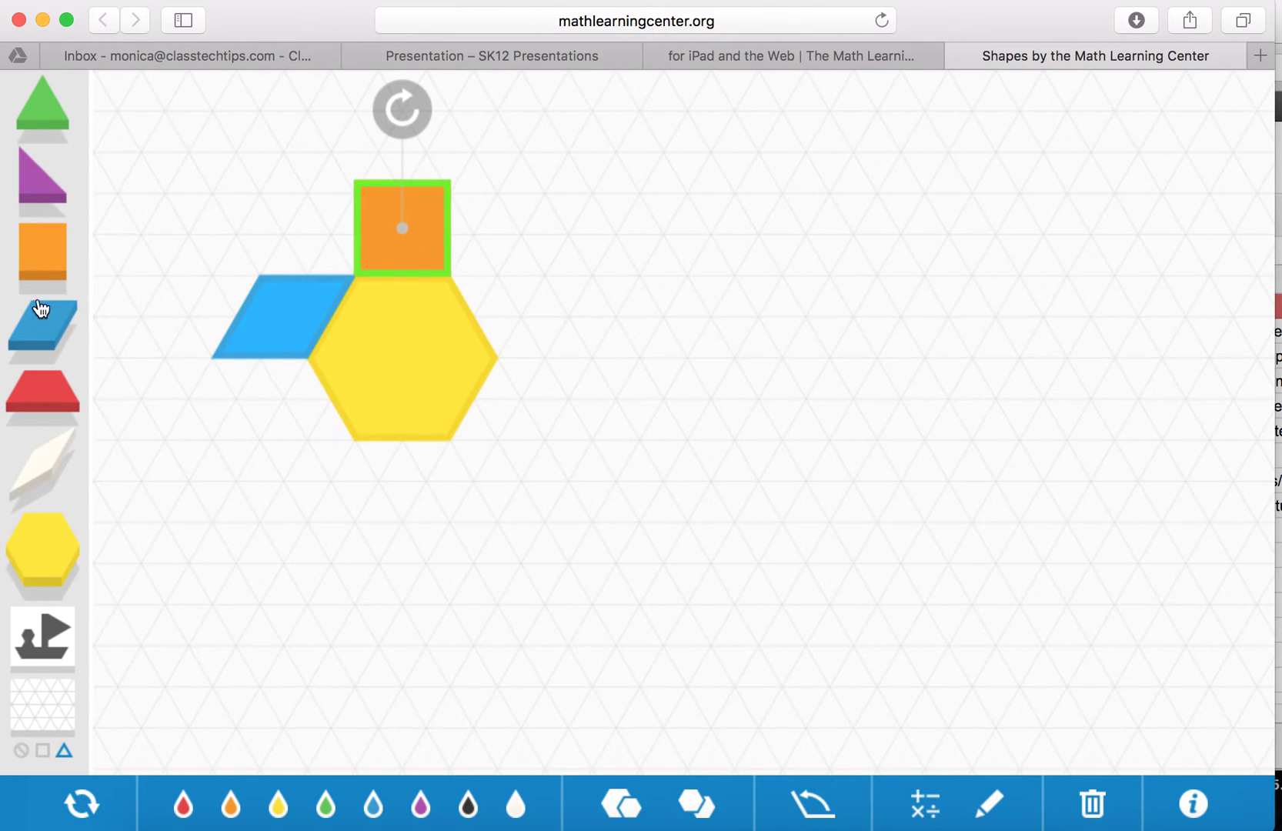
- Fit a green triangle into the hexagon's bottom, move the rhombus up-left and the square to the top
{"action": "left_click_drag", "start_coordinate": [55, 114], "coordinate": [403, 421]}
{"action": "left_click_drag", "start_coordinate": [293, 321], "coordinate": [243, 227]}
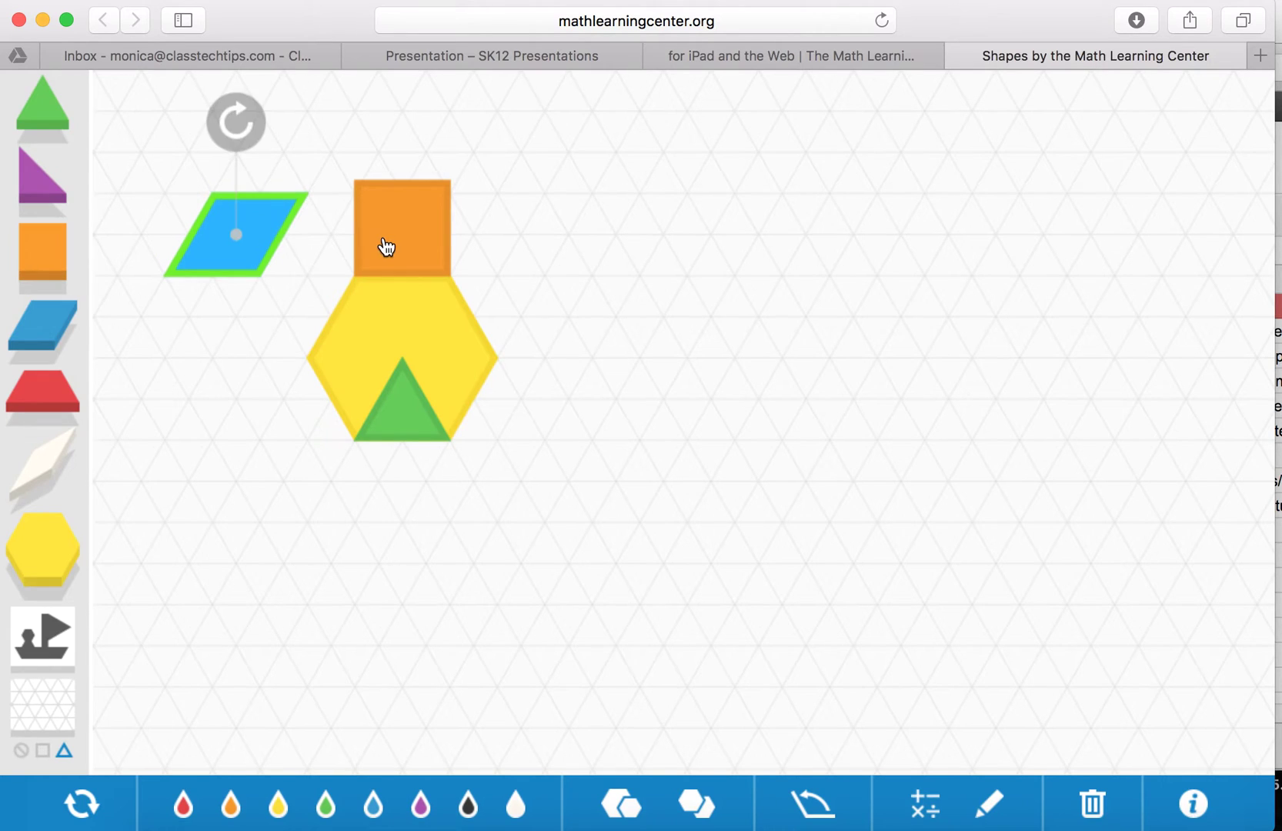
{"action": "left_click_drag", "start_coordinate": [387, 246], "coordinate": [410, 139]}
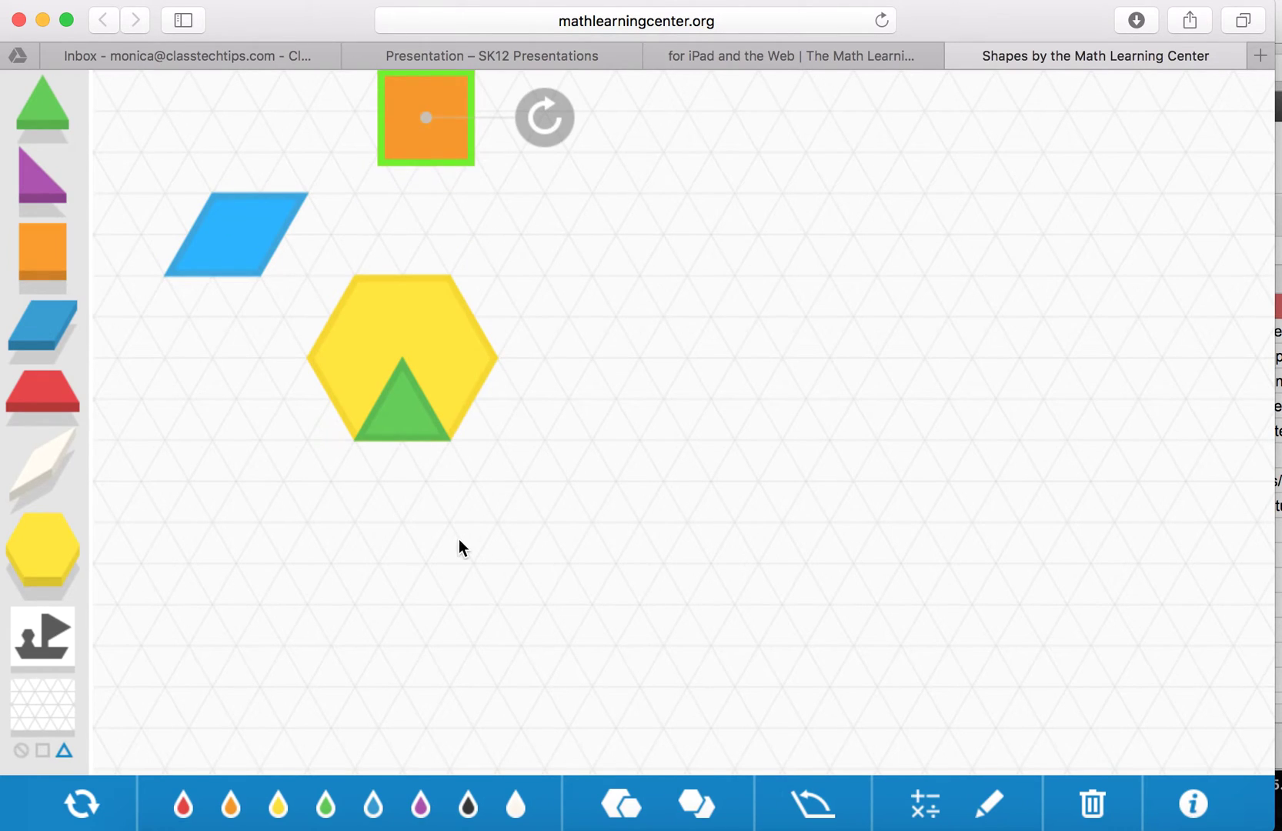
{"action": "left_click", "coordinate": [398, 415]}
- Duplicate the green triangle, rotate it to point down and fit it into the hexagon's lower-right slot
{"action": "left_click", "coordinate": [696, 804]}
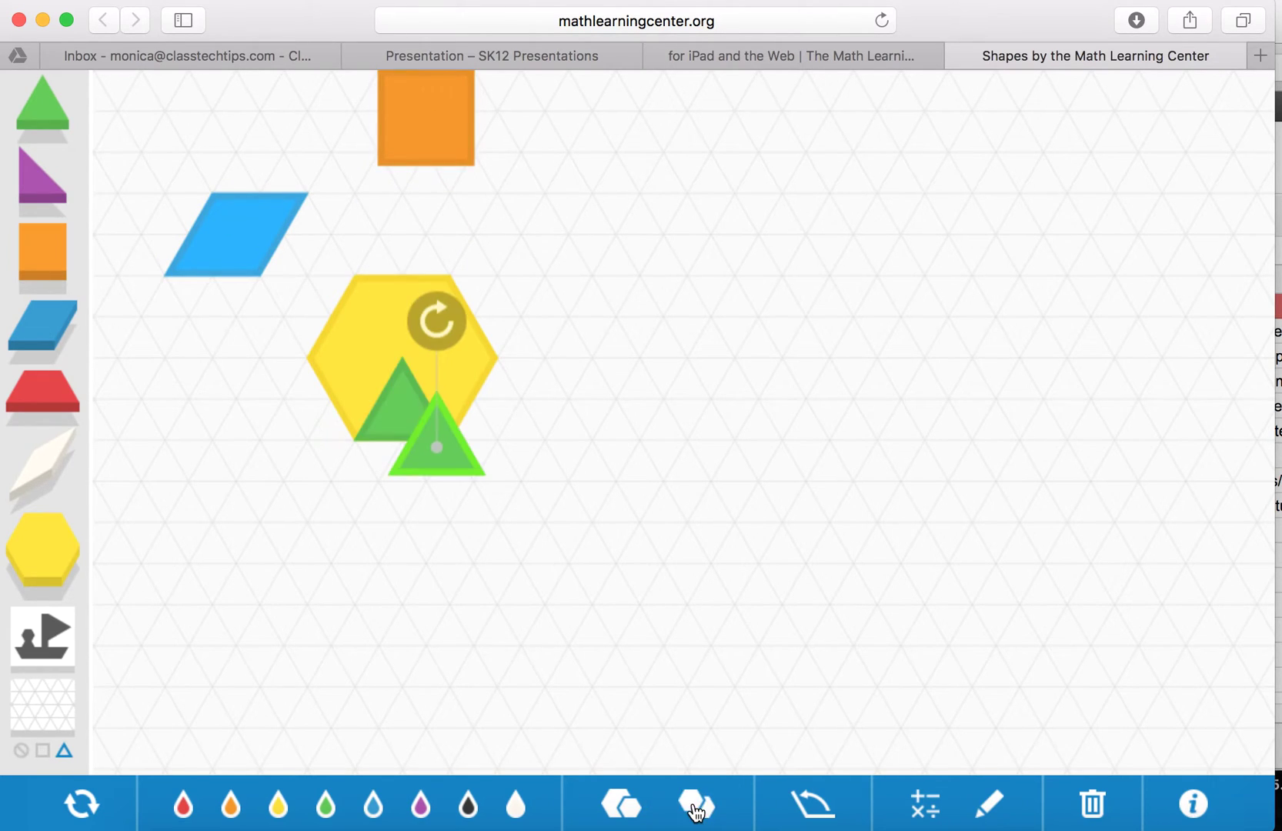
{"action": "left_click_drag", "start_coordinate": [438, 448], "coordinate": [477, 385]}
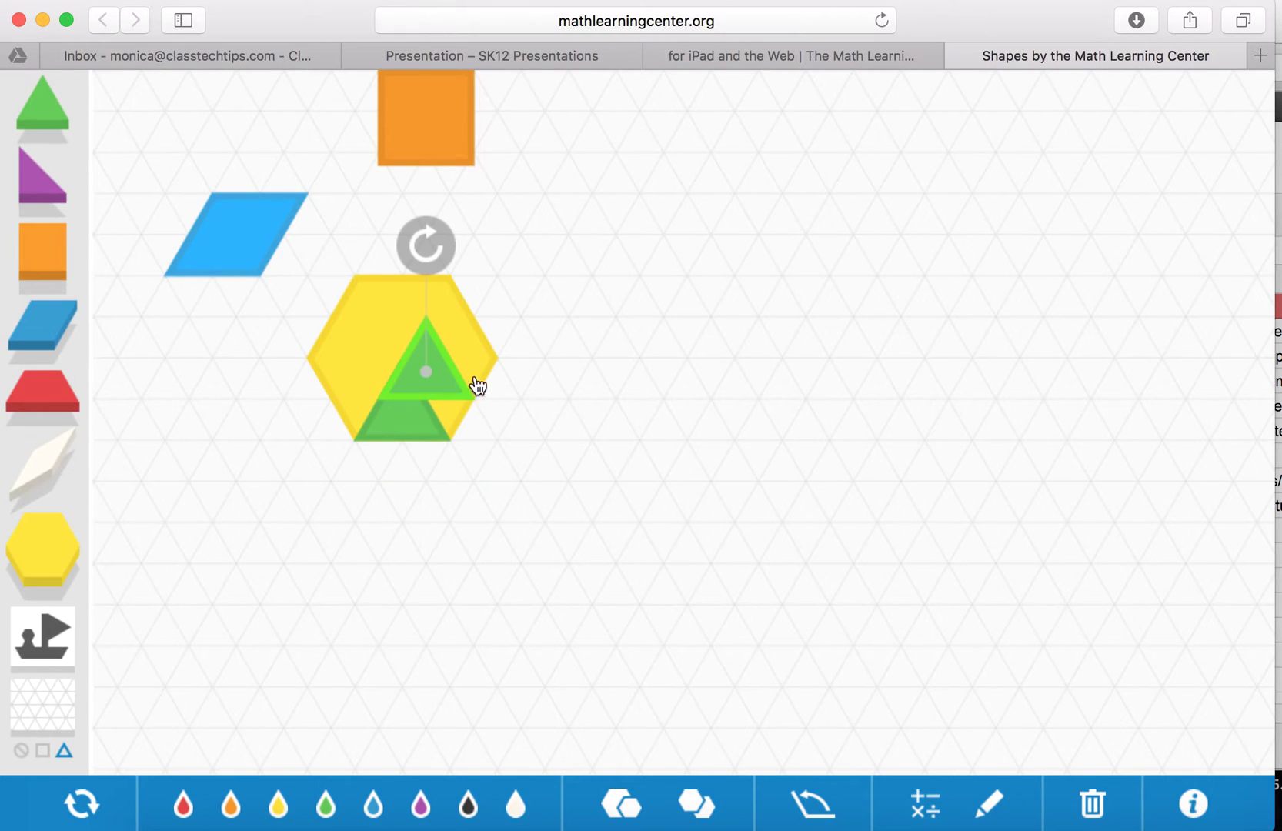
{"action": "left_click_drag", "start_coordinate": [455, 257], "coordinate": [524, 339]}
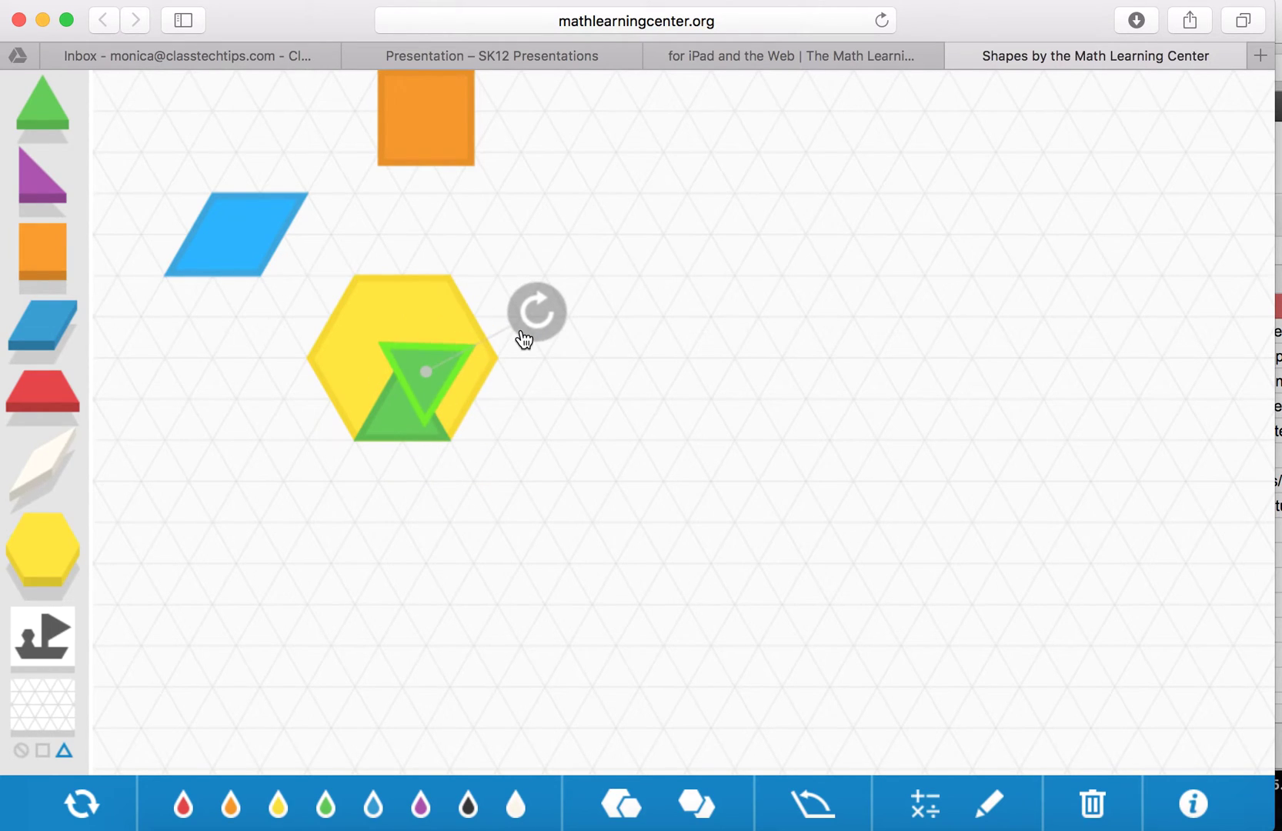
{"action": "left_click_drag", "start_coordinate": [403, 361], "coordinate": [433, 384]}
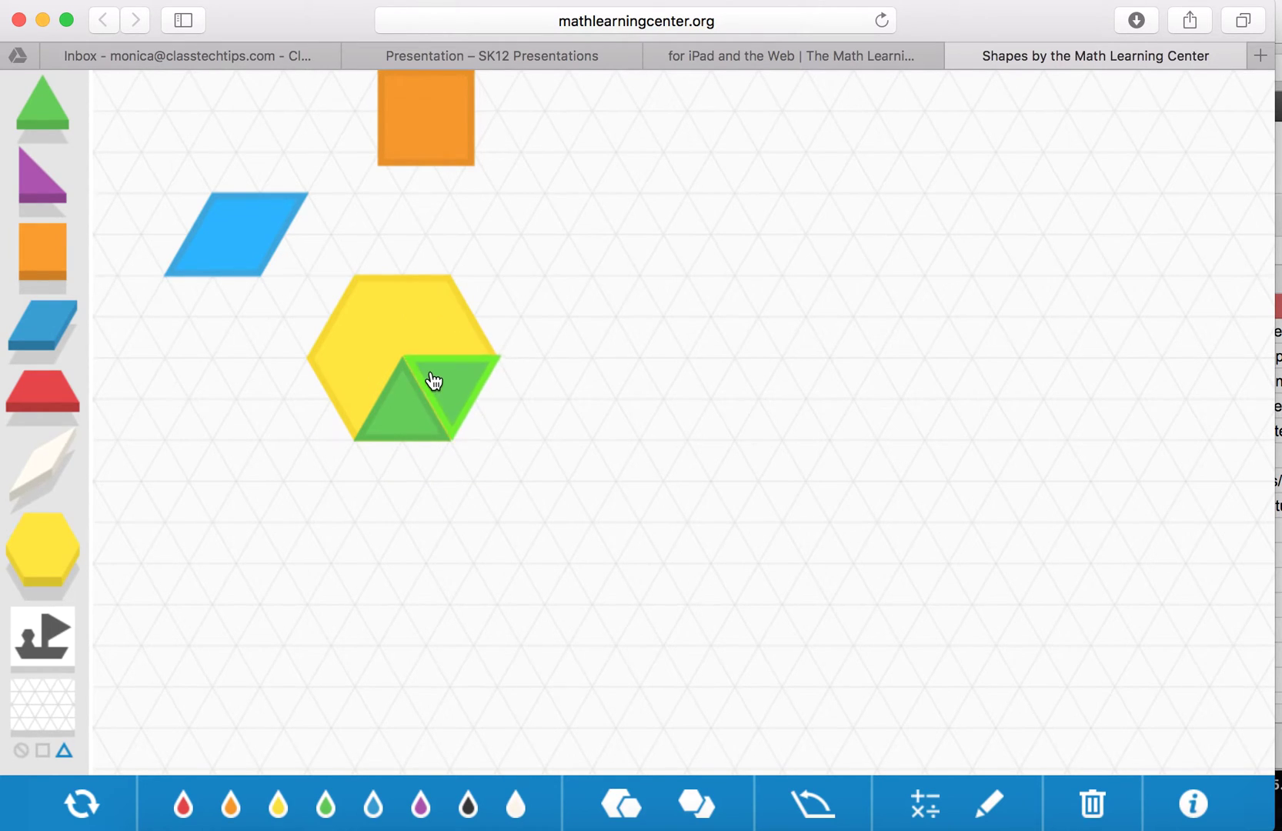
- Try the small-size toggle, then restore full size and refit the triangle in the lower-right slot
{"action": "left_click", "coordinate": [622, 805]}
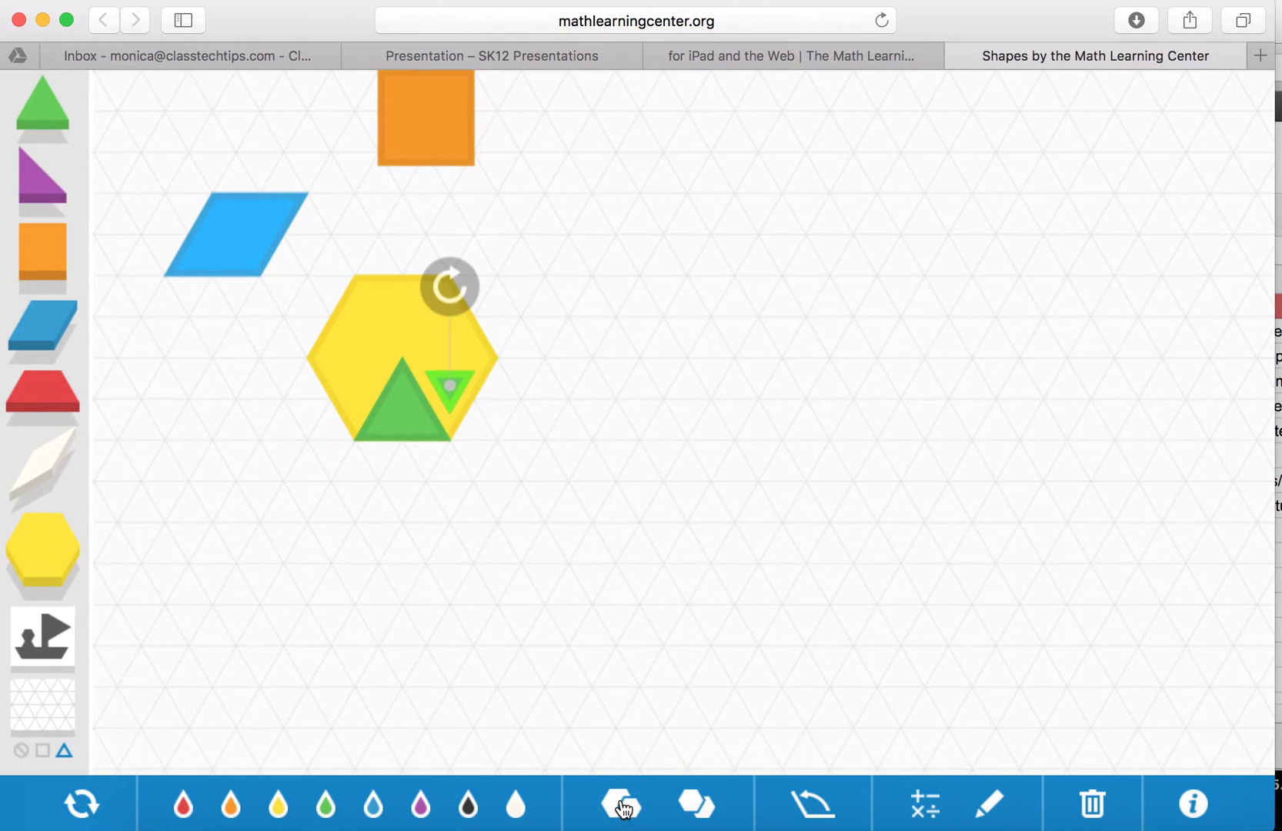
{"action": "left_click_drag", "start_coordinate": [454, 394], "coordinate": [525, 375]}
{"action": "left_click", "coordinate": [619, 807]}
{"action": "left_click", "coordinate": [618, 807]}
{"action": "left_click", "coordinate": [618, 807]}
{"action": "left_click_drag", "start_coordinate": [515, 401], "coordinate": [444, 415]}
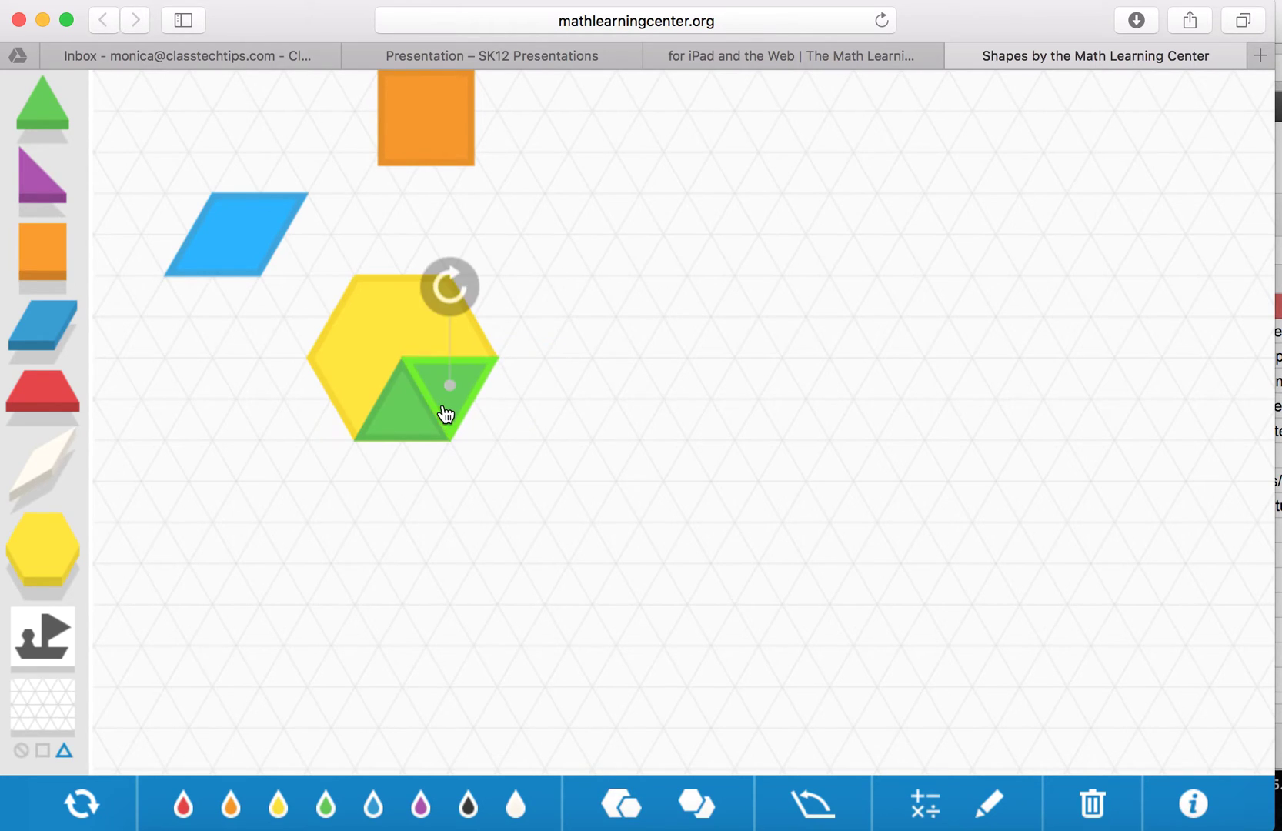
{"action": "left_click", "coordinate": [46, 641]}
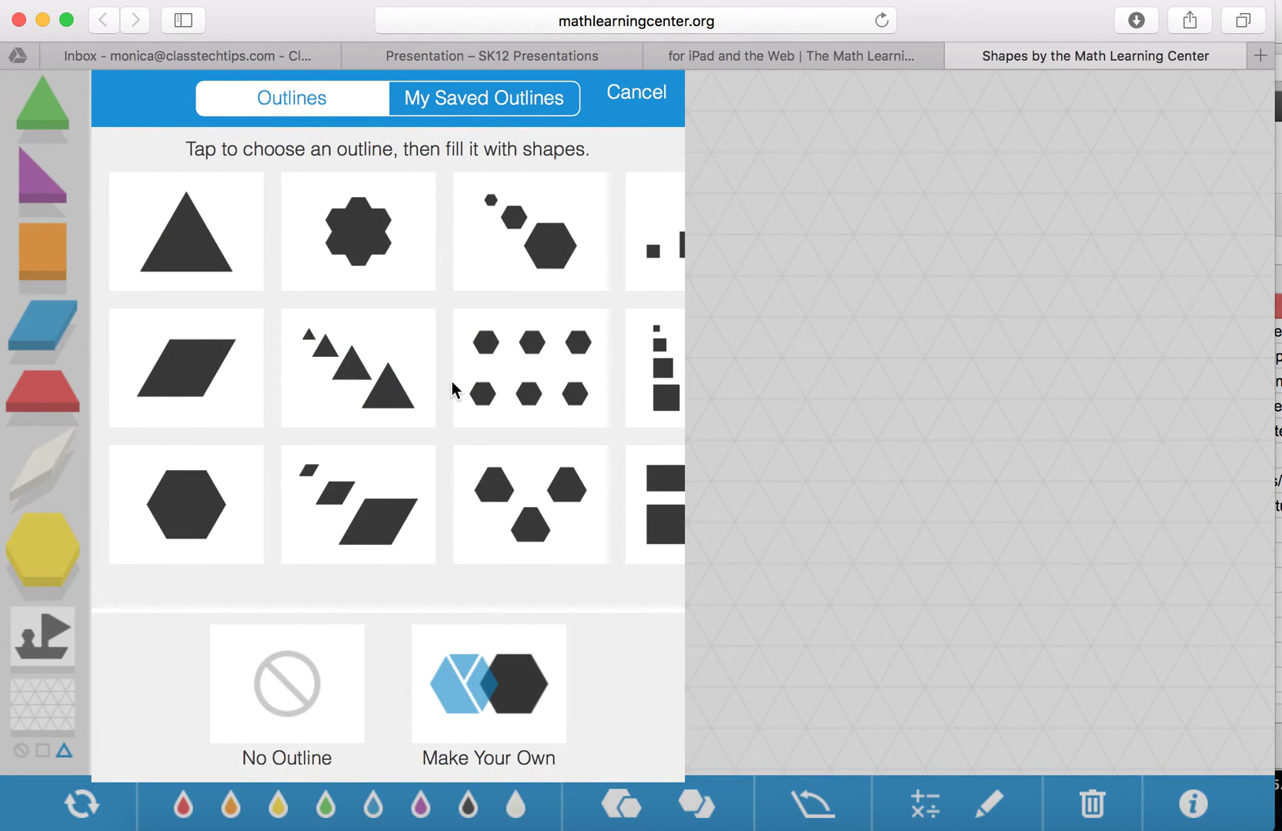
- Load the turtle outline and move the hexagon and a green triangle onto it
{"action": "scroll", "coordinate": [454, 390], "scroll_direction": "right", "scroll_amount": 10}
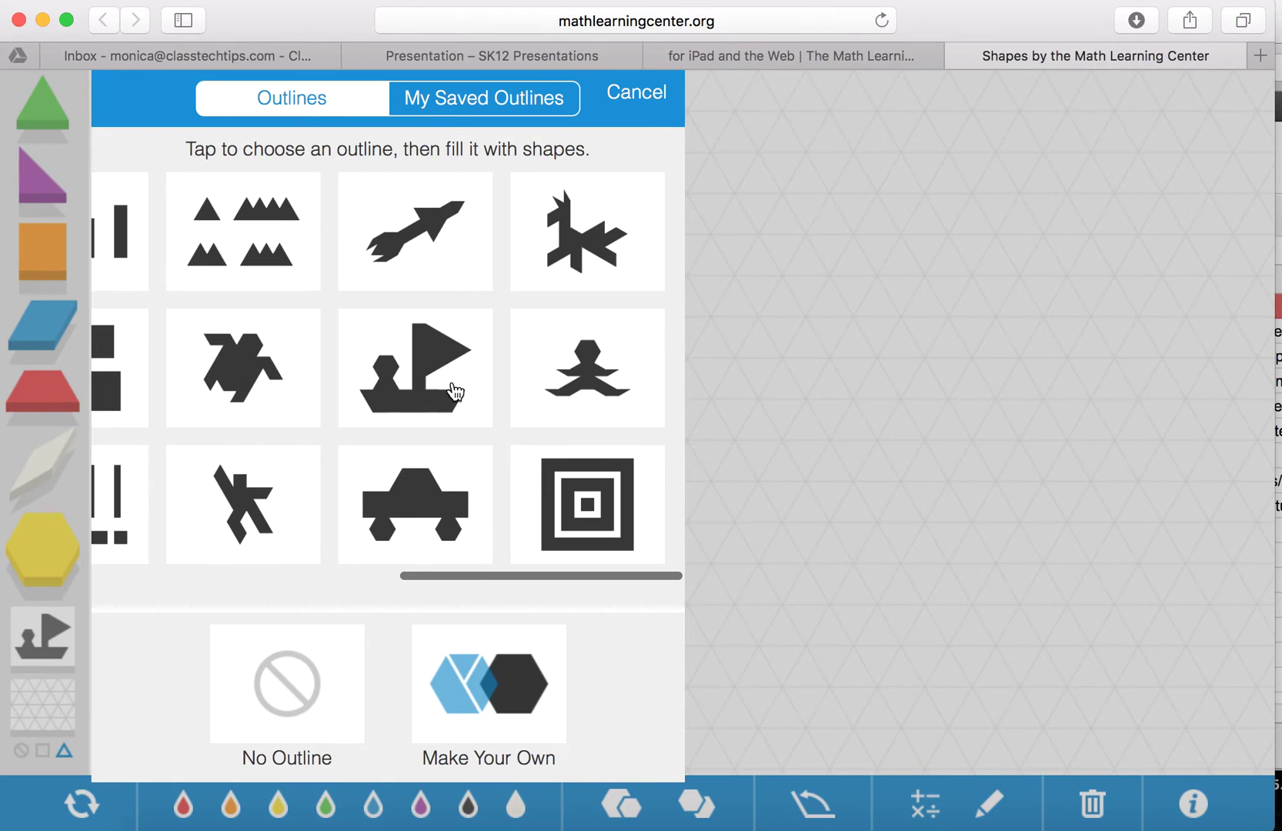
{"action": "left_click", "coordinate": [260, 385]}
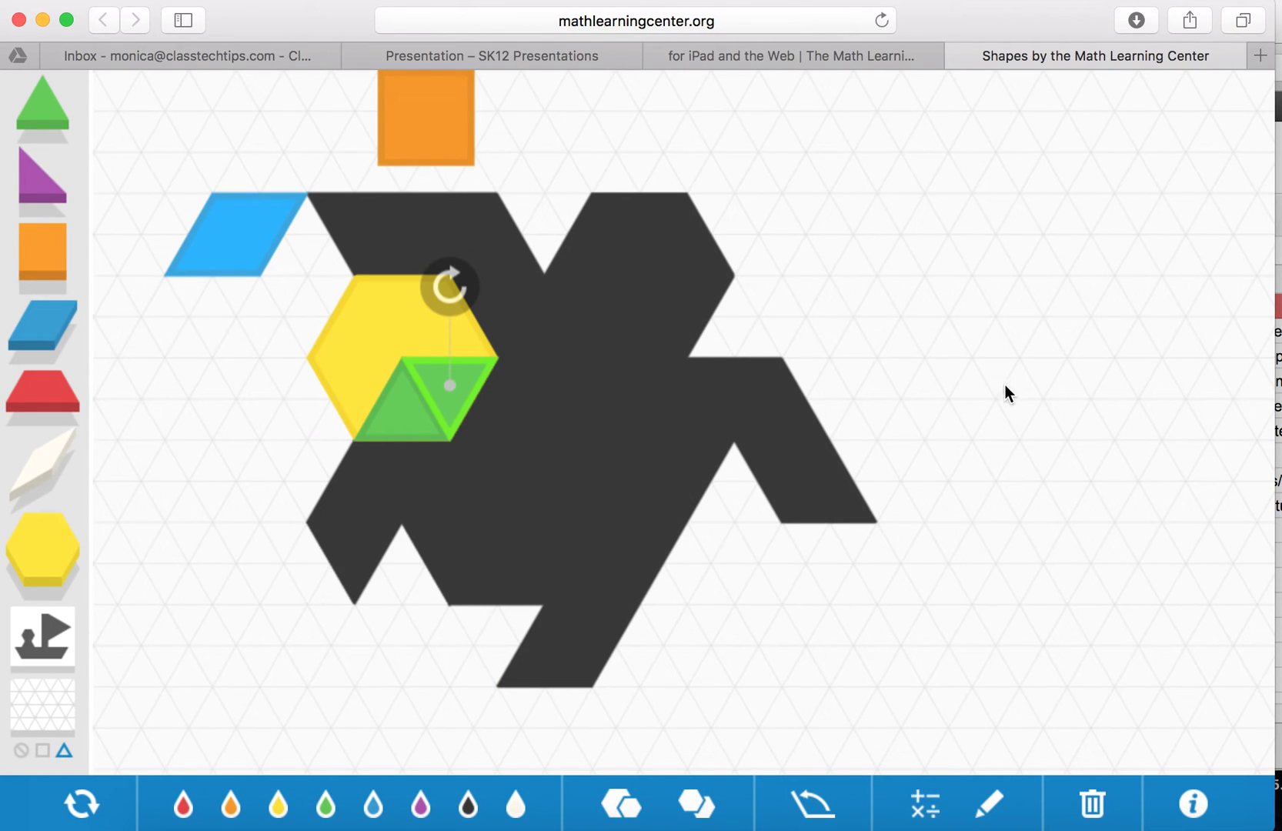
{"action": "left_click_drag", "start_coordinate": [477, 333], "coordinate": [687, 259]}
{"action": "left_click", "coordinate": [451, 391]}
{"action": "left_click_drag", "start_coordinate": [451, 390], "coordinate": [352, 230]}
- Rotate the blue parallelogram into the outline and move the orange square below the hexagon
{"action": "left_click_drag", "start_coordinate": [275, 241], "coordinate": [458, 240]}
{"action": "left_click_drag", "start_coordinate": [426, 121], "coordinate": [439, 523]}
{"action": "left_click", "coordinate": [424, 120]}
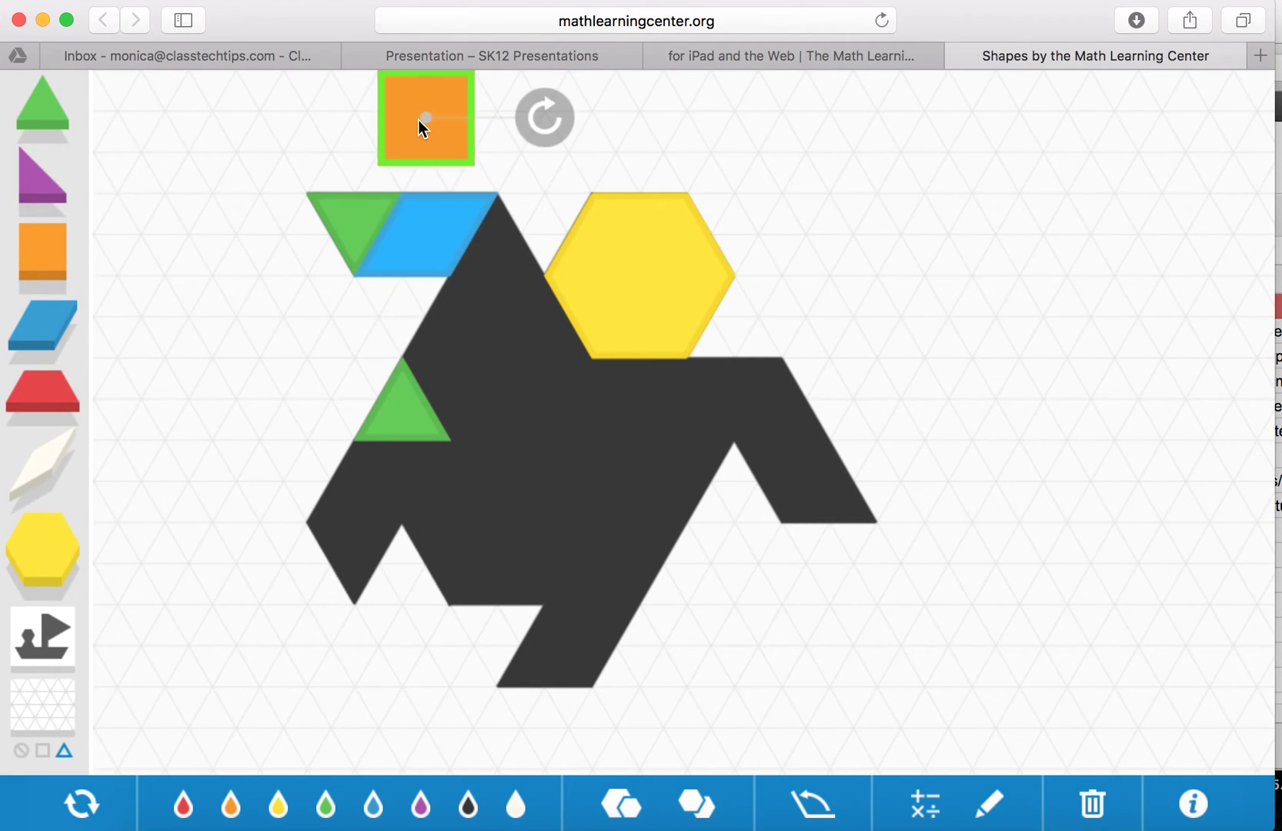
{"action": "left_click_drag", "start_coordinate": [439, 131], "coordinate": [647, 412]}
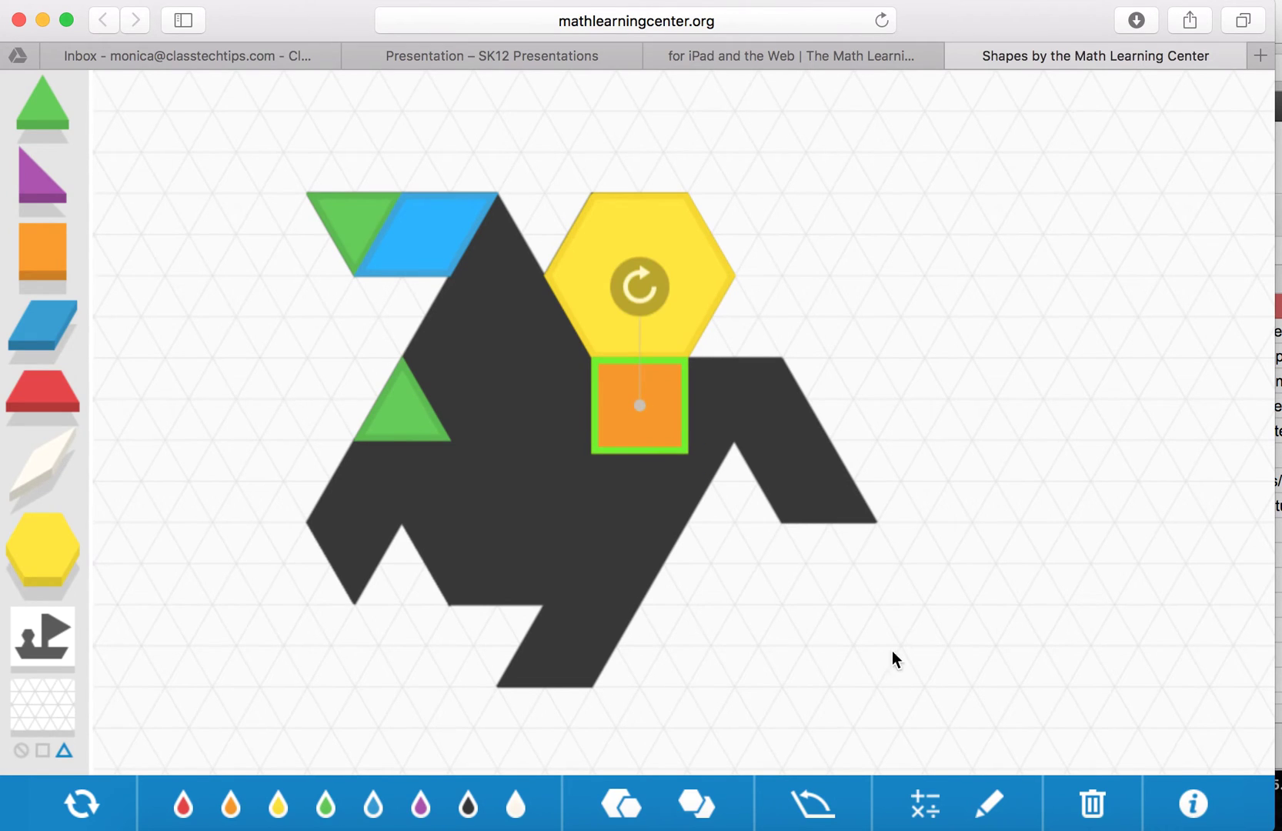
{"action": "left_click", "coordinate": [926, 804]}
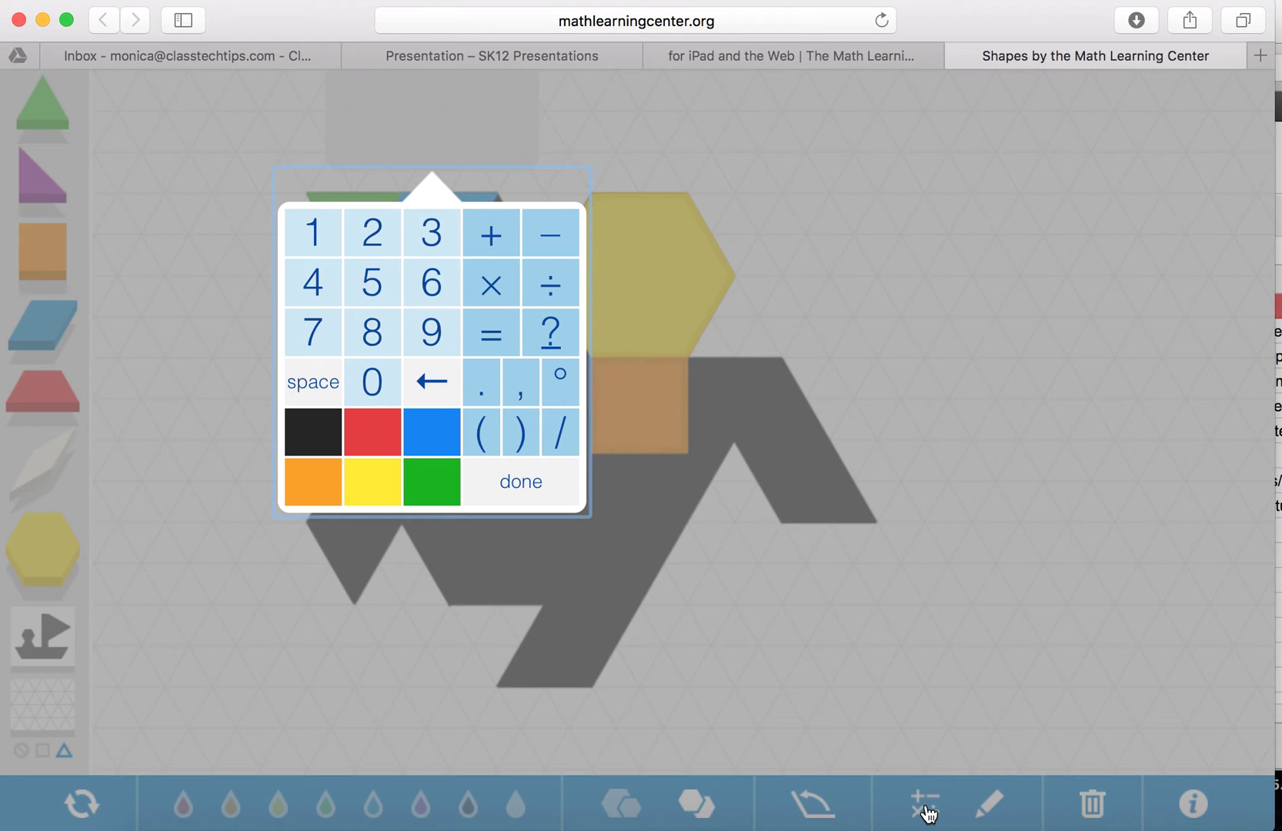
- Draw a red straight line with arrowhead strokes on the canvas using the pencil tool
{"action": "left_click", "coordinate": [927, 807]}
{"action": "left_click", "coordinate": [990, 804]}
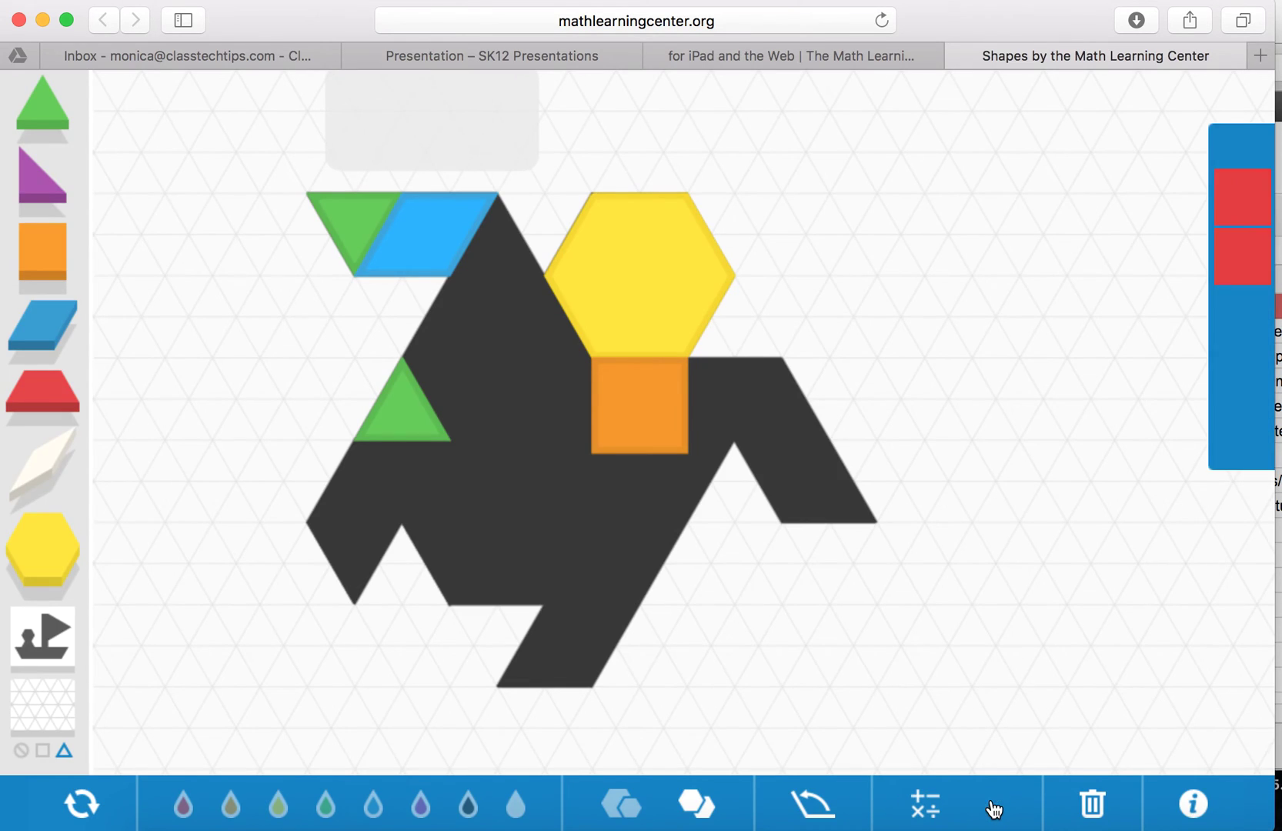
{"action": "left_click", "coordinate": [1242, 256]}
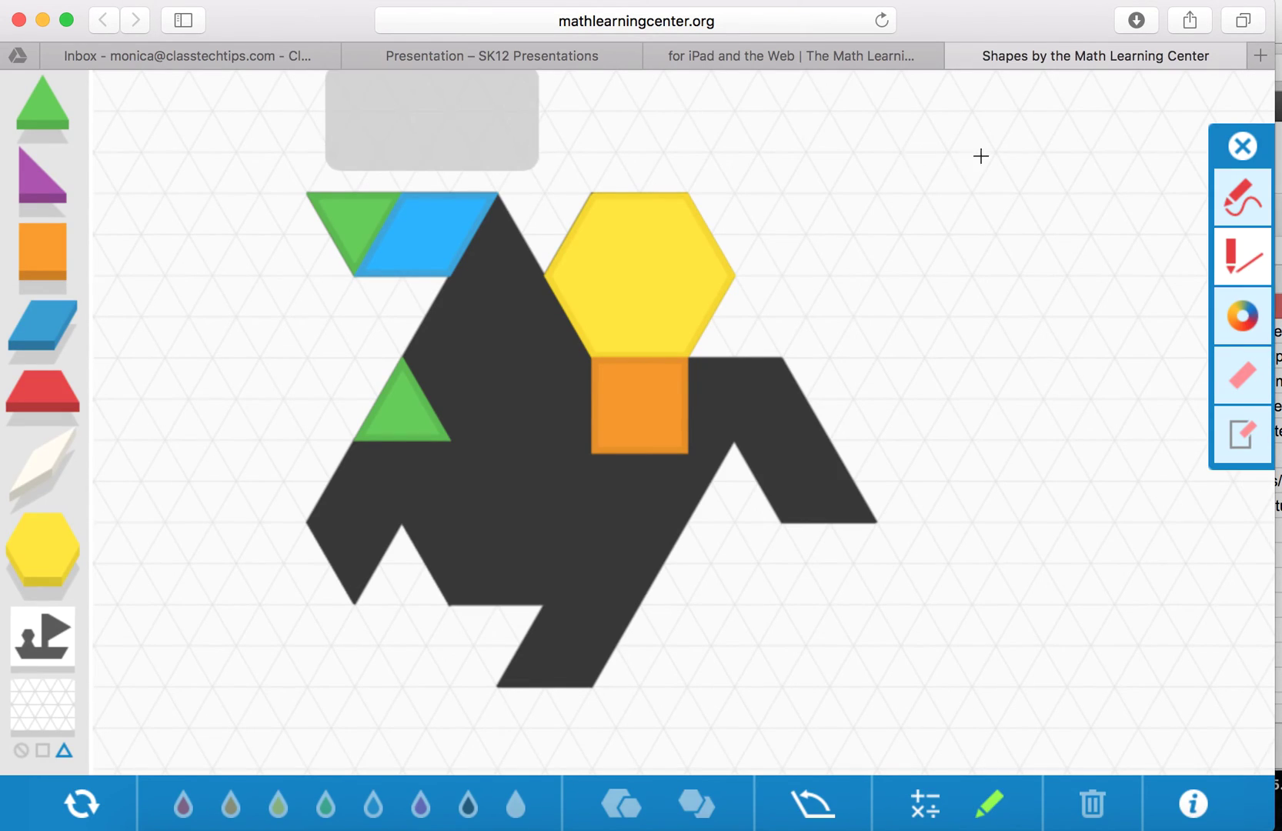
{"action": "mouse_move", "coordinate": [983, 155]}
{"action": "left_mouse_down"}
{"action": "mouse_move", "coordinate": [758, 284]}
{"action": "mouse_move", "coordinate": [774, 200]}
{"action": "left_mouse_up"}
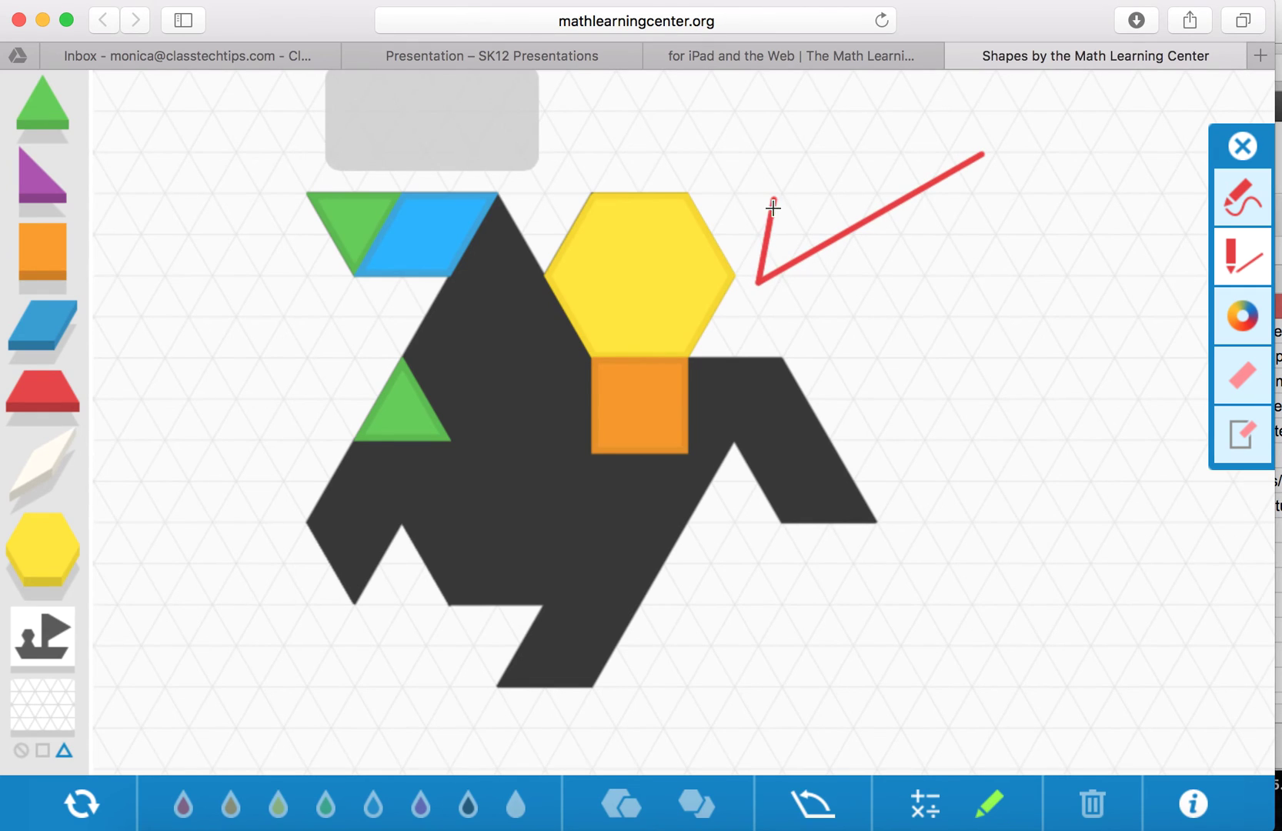
{"action": "left_click_drag", "start_coordinate": [758, 282], "coordinate": [899, 313]}
- Clear the red marks, widen the protractor angle to 160°, and return to the Canva presentation
{"action": "left_click", "coordinate": [813, 805]}
{"action": "left_click_drag", "start_coordinate": [563, 354], "coordinate": [679, 354]}
{"action": "left_click", "coordinate": [1240, 147]}
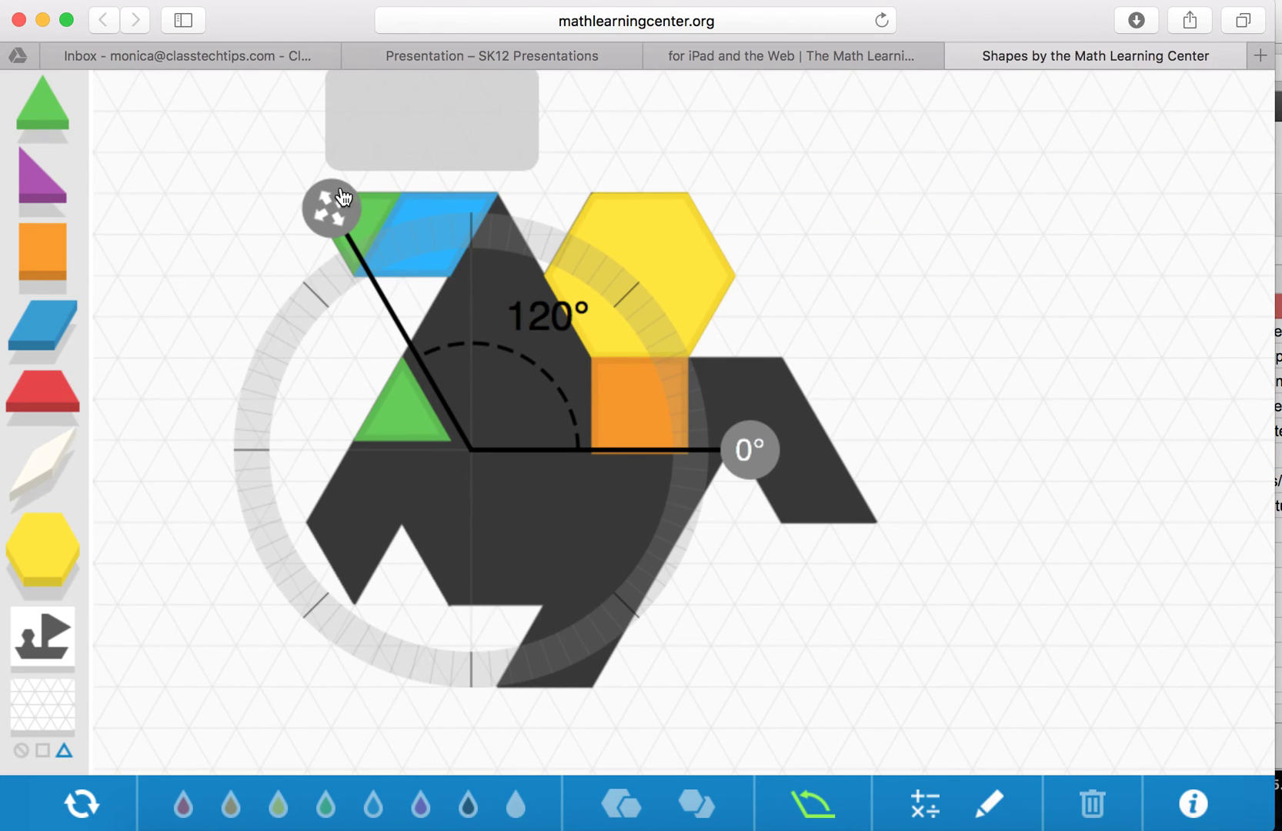
{"action": "left_click_drag", "start_coordinate": [323, 231], "coordinate": [245, 387]}
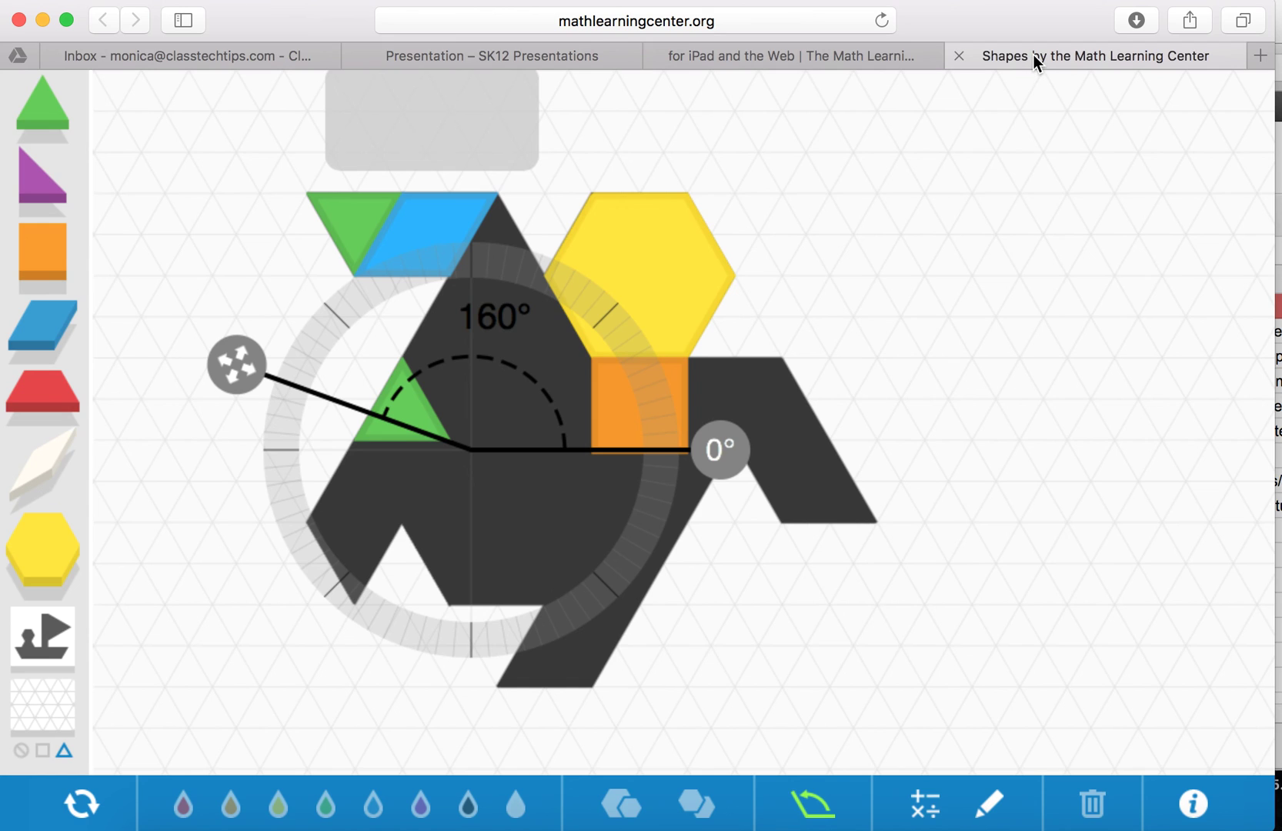
{"action": "left_click", "coordinate": [418, 58]}
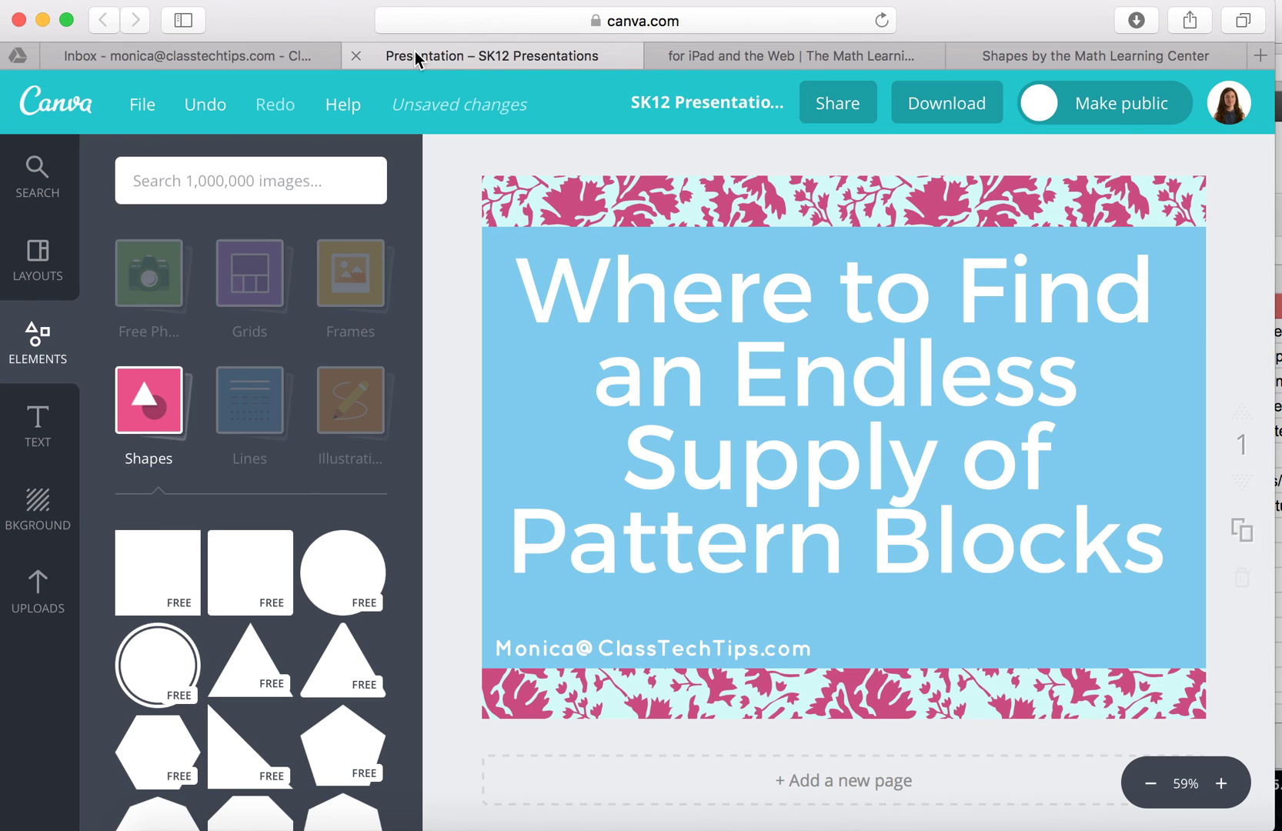